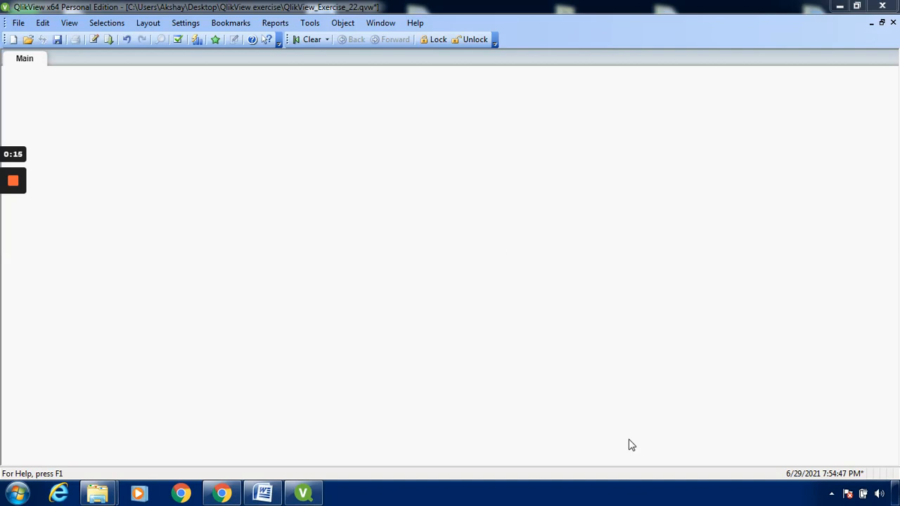
Review the load script for the Office City Sales data and reload the document.
{"action": "left_click", "coordinate": [110, 39]}
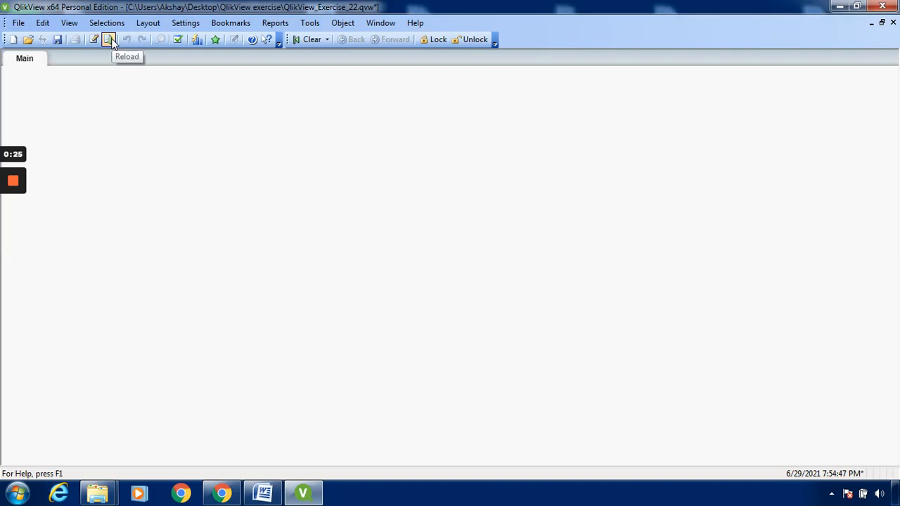
{"action": "left_click", "coordinate": [19, 23]}
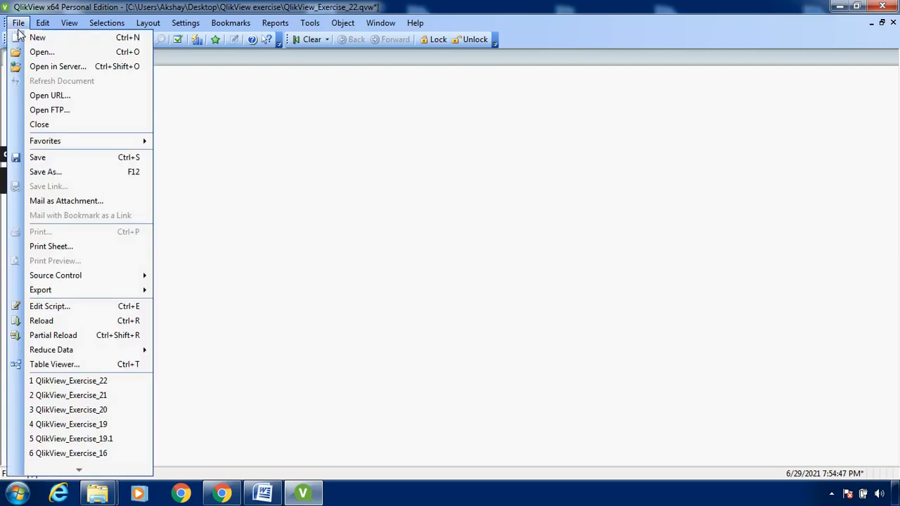
{"action": "left_click", "coordinate": [59, 308]}
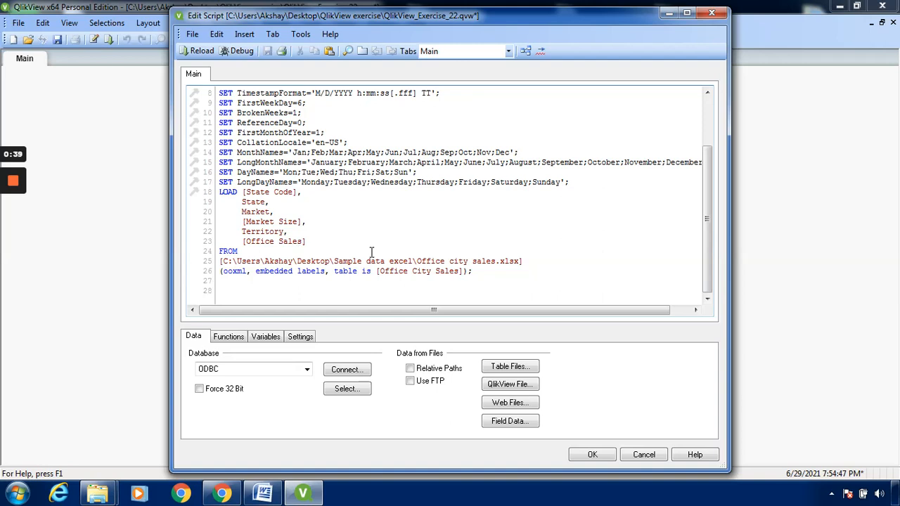
{"action": "left_click", "coordinate": [723, 13]}
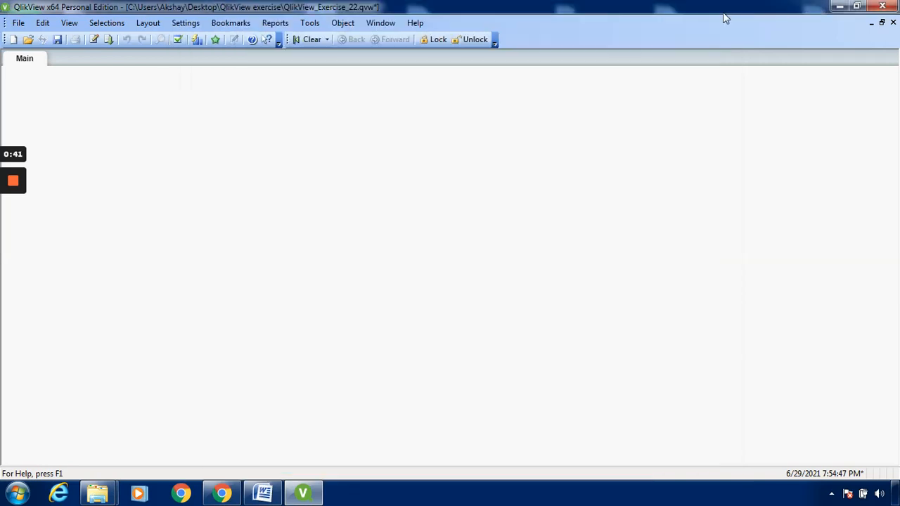
{"action": "left_click", "coordinate": [109, 40]}
Start a new chart object on the Main sheet with Pivot Table as its chart type.
{"action": "right_click", "coordinate": [206, 191]}
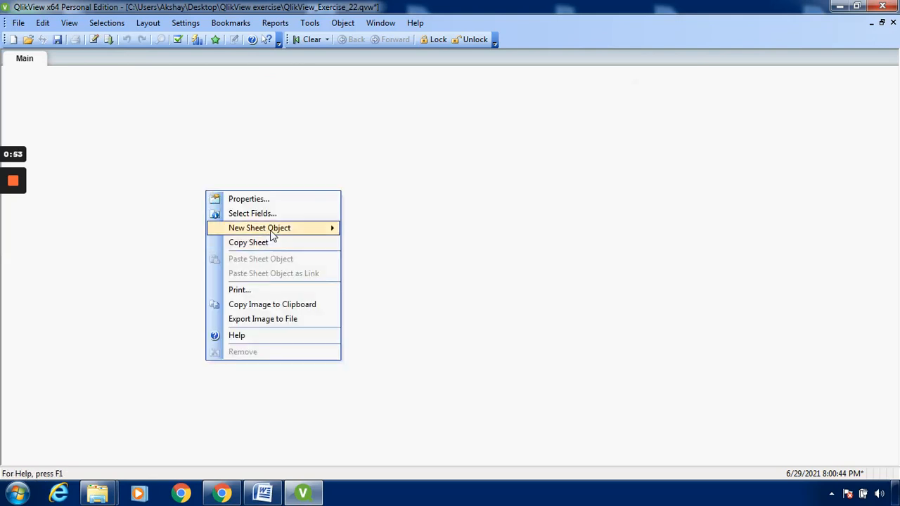
{"action": "mouse_move", "coordinate": [273, 236]}
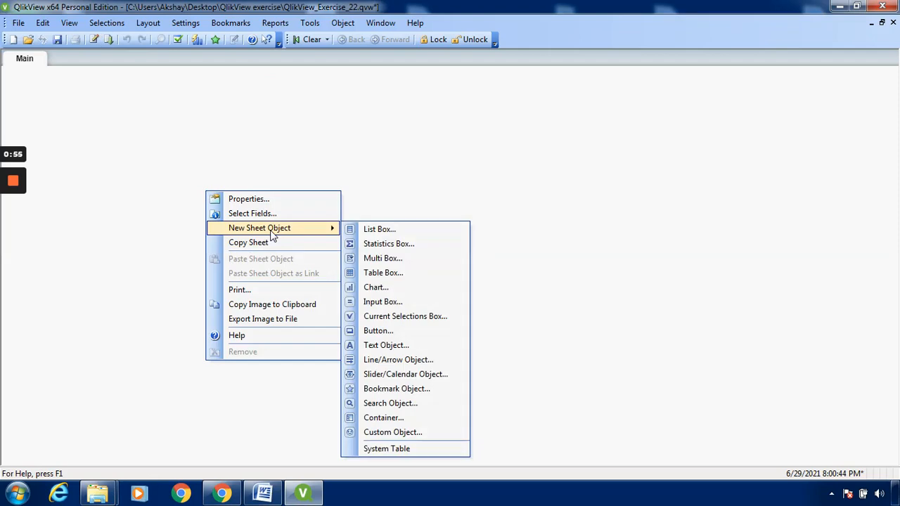
{"action": "left_click", "coordinate": [386, 287]}
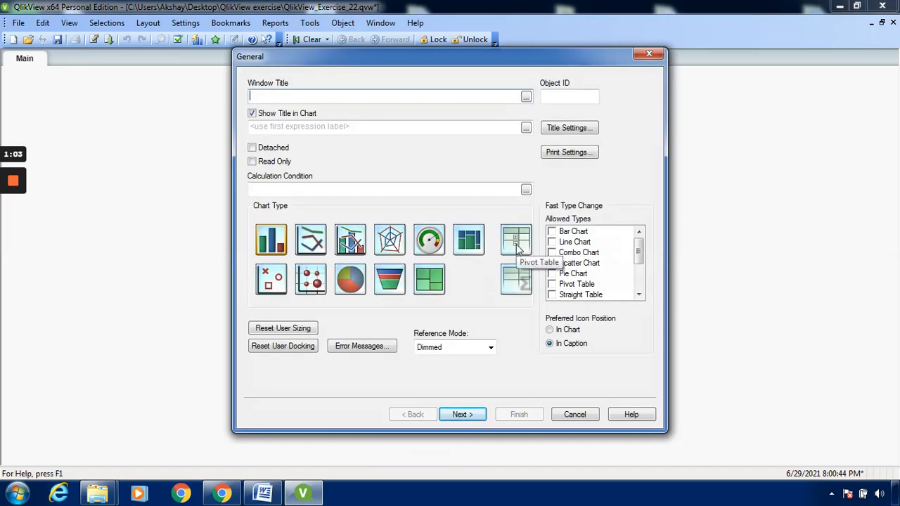
{"action": "left_click", "coordinate": [517, 243]}
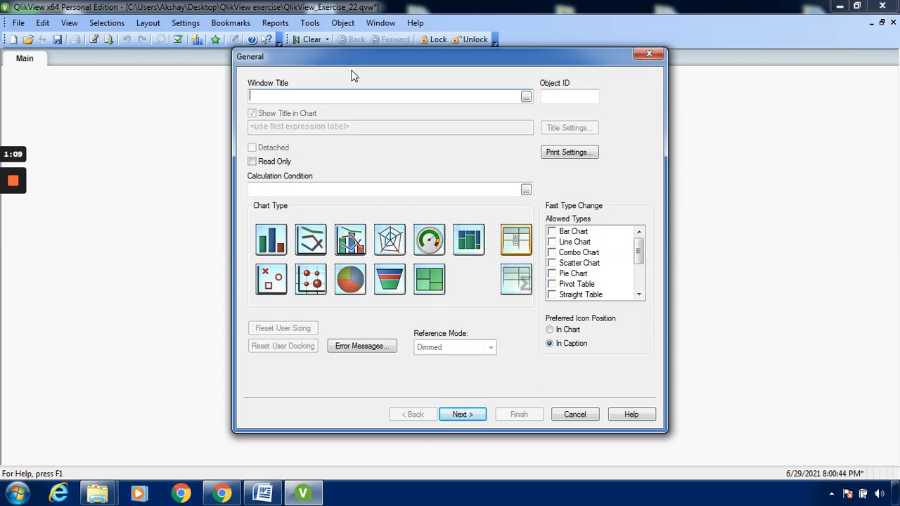
{"action": "left_click", "coordinate": [461, 415]}
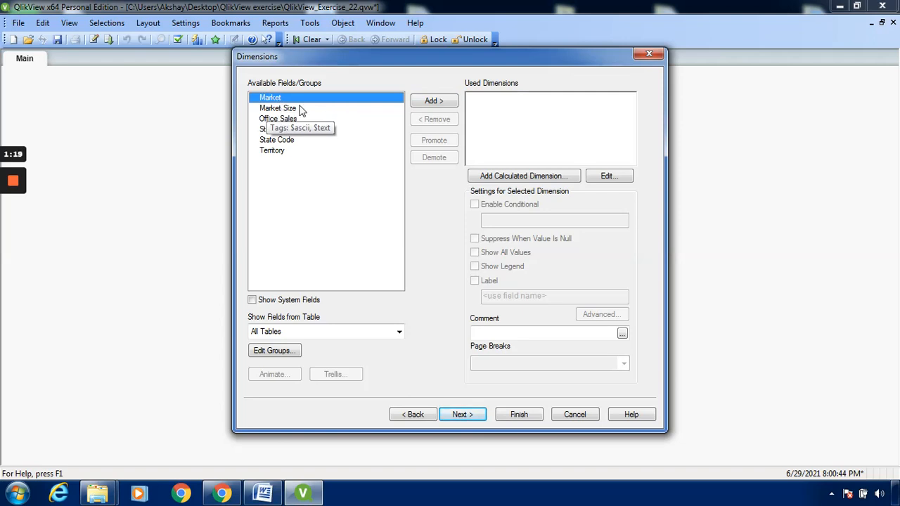
Add Market and State as the pivot table's dimensions and show the available fields from the Office City Sales table.
{"action": "left_click", "coordinate": [439, 103]}
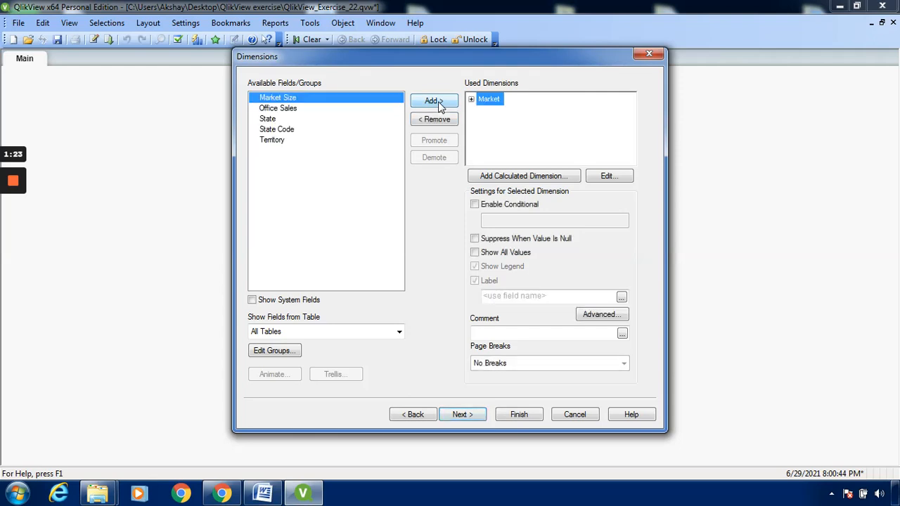
{"action": "left_click", "coordinate": [268, 121]}
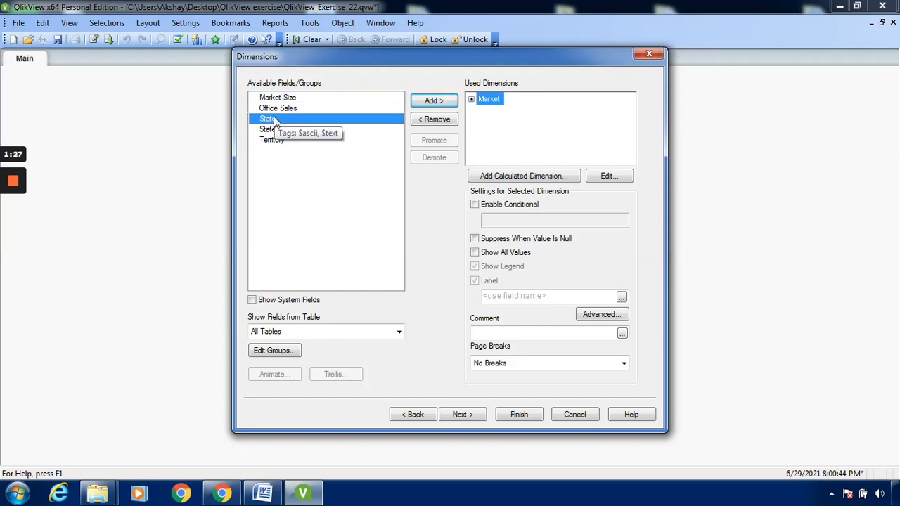
{"action": "left_click", "coordinate": [443, 104]}
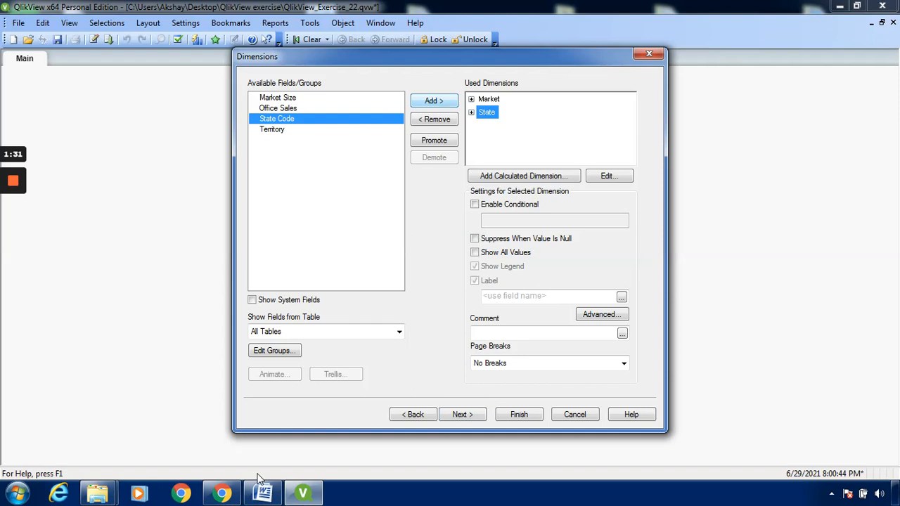
{"action": "left_click", "coordinate": [398, 331]}
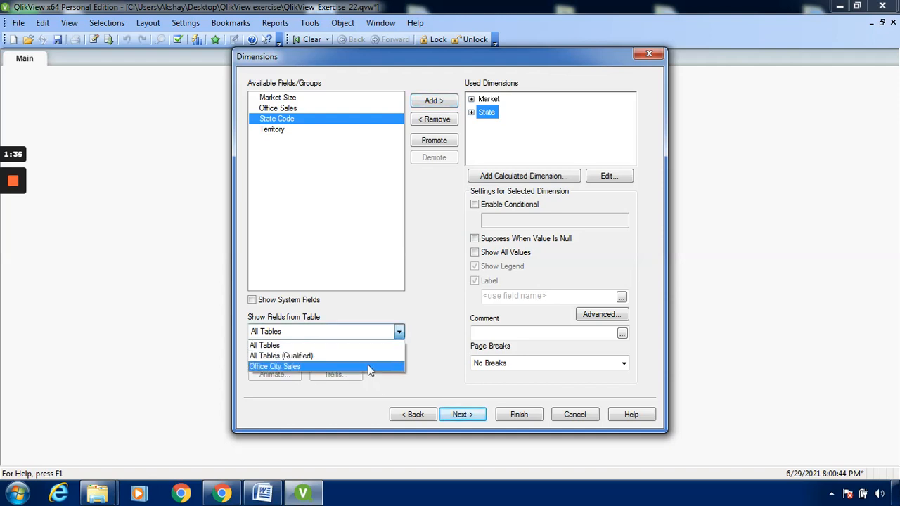
{"action": "left_click", "coordinate": [368, 366]}
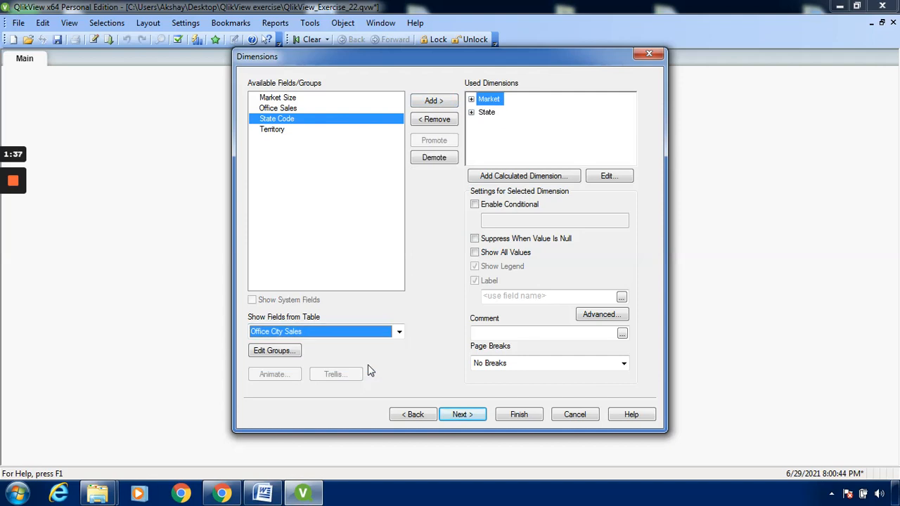
{"action": "left_click", "coordinate": [461, 415]}
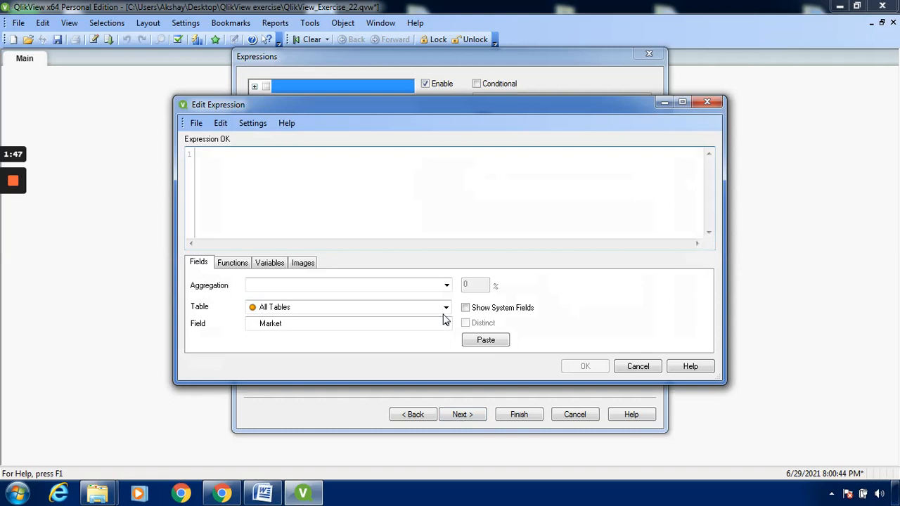
Define the expression Sum ([Office Sales]) using the Sum aggregation on the Office Sales field of the Office City Sales table.
{"action": "left_click", "coordinate": [447, 285]}
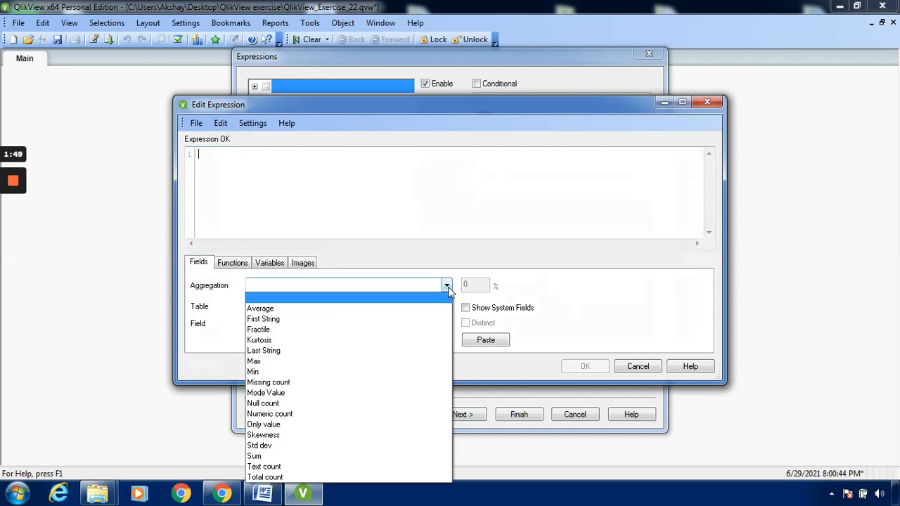
{"action": "left_click", "coordinate": [295, 457]}
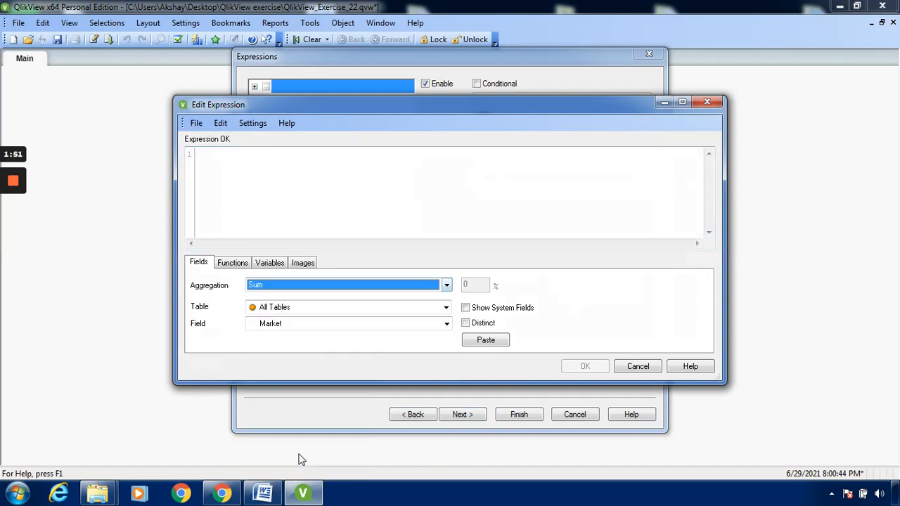
{"action": "left_click", "coordinate": [447, 308]}
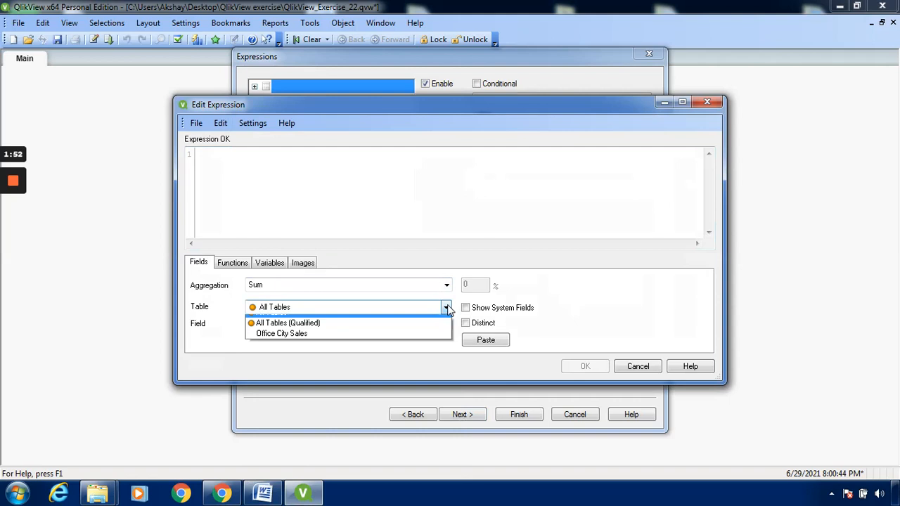
{"action": "left_click", "coordinate": [373, 341]}
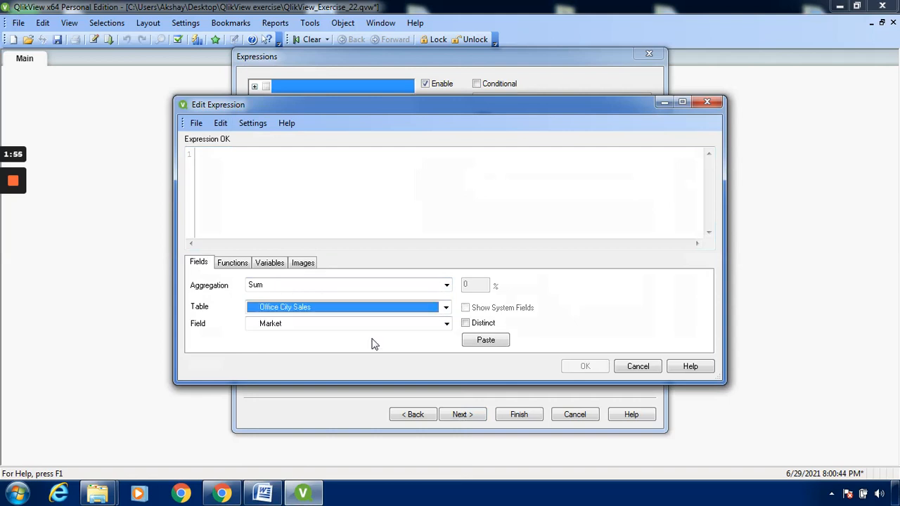
{"action": "left_click", "coordinate": [447, 324]}
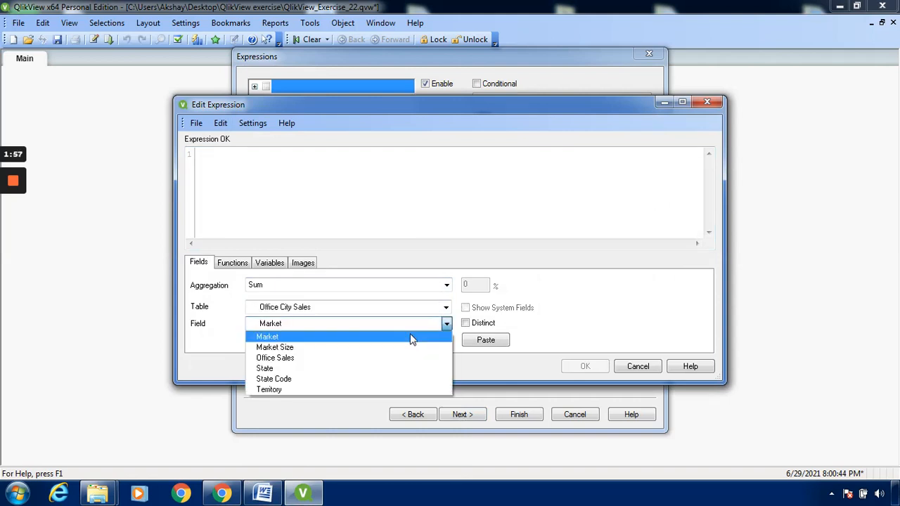
{"action": "left_click", "coordinate": [359, 360]}
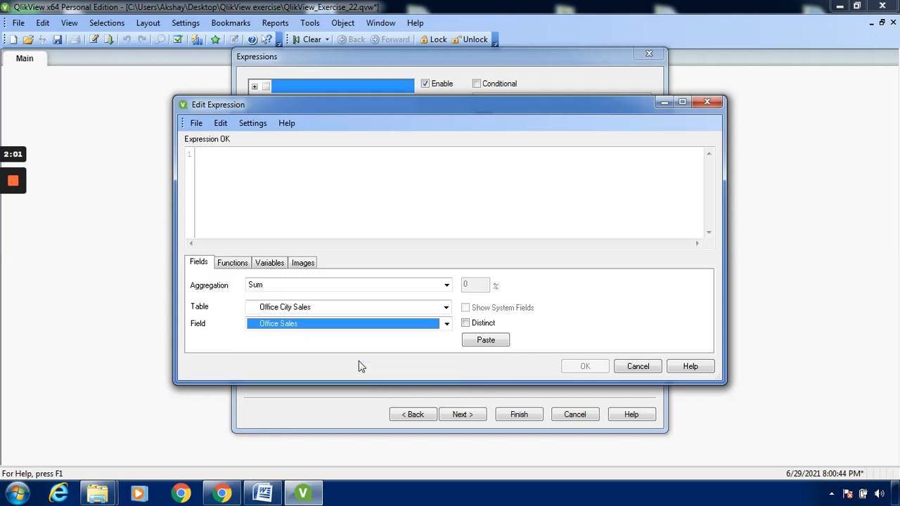
{"action": "left_click", "coordinate": [484, 346]}
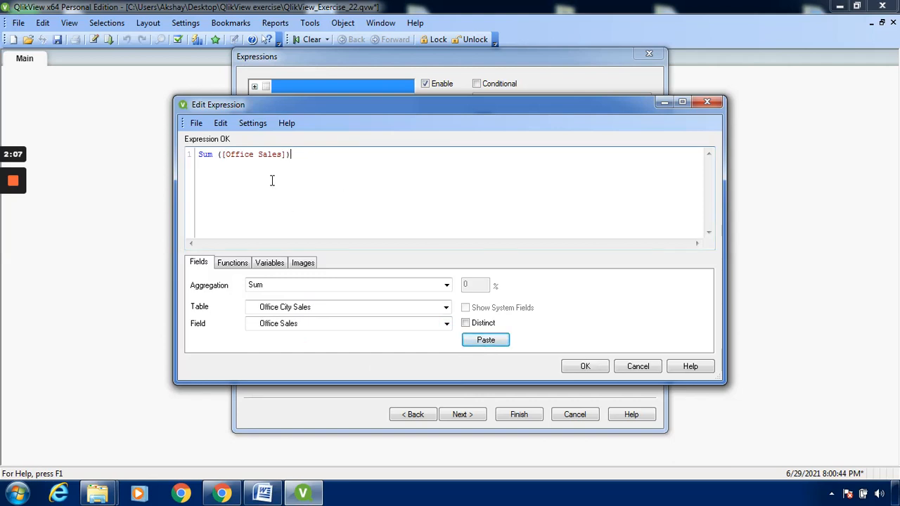
{"action": "left_click", "coordinate": [587, 367]}
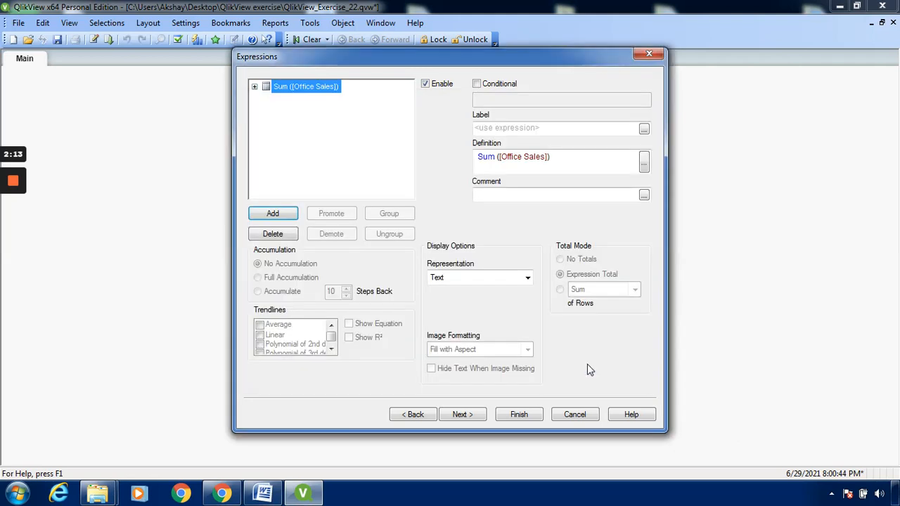
Accept the default sort, presentation, style, number, font, layout and caption settings and finish creating the pivot table.
{"action": "left_click", "coordinate": [460, 415]}
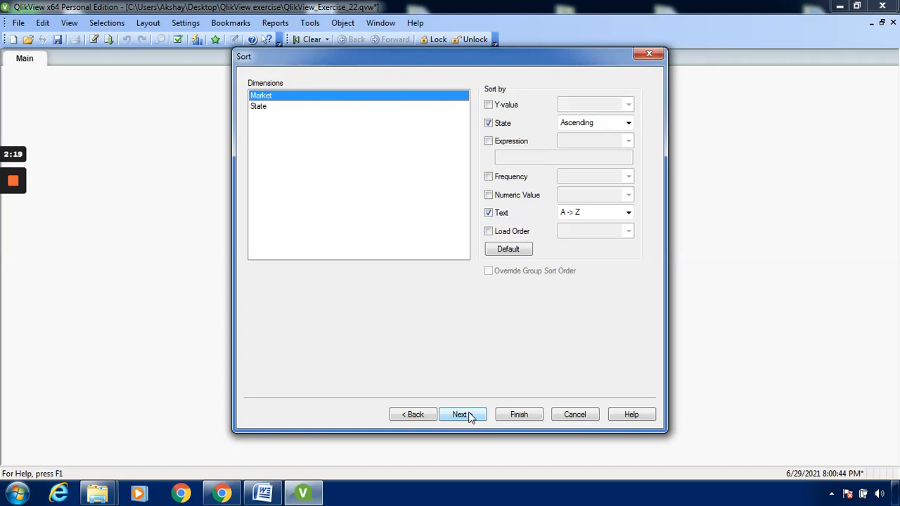
{"action": "left_click", "coordinate": [468, 416]}
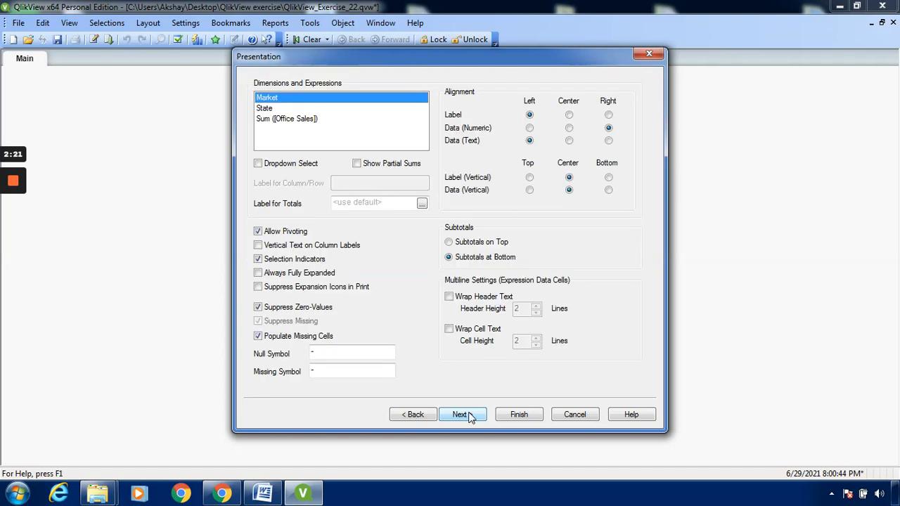
{"action": "left_click", "coordinate": [468, 415]}
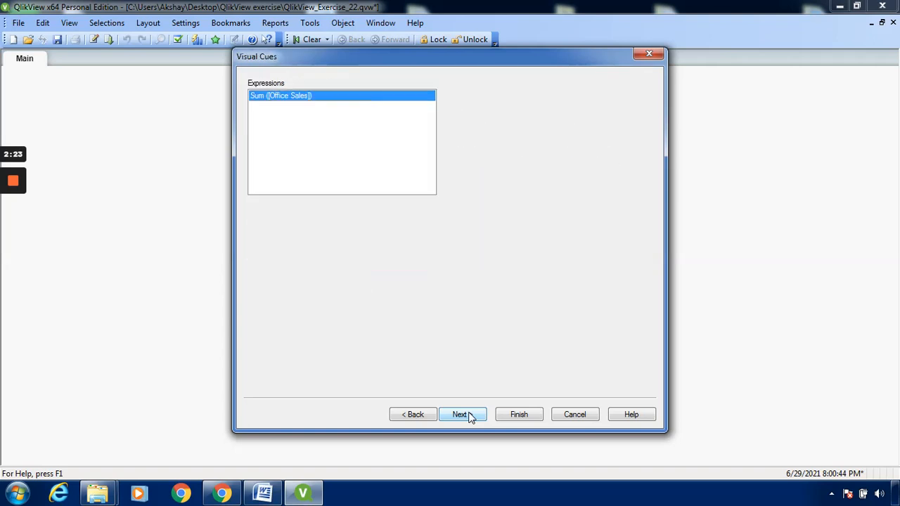
{"action": "left_click", "coordinate": [468, 416]}
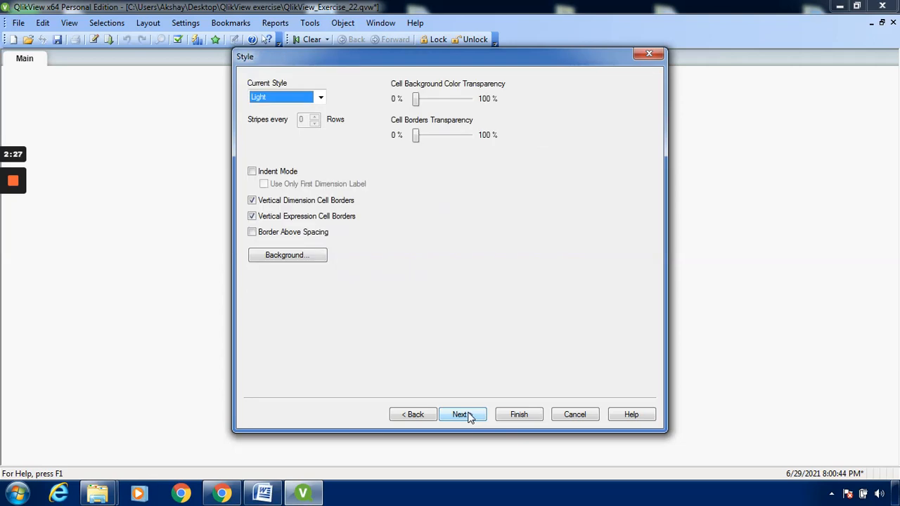
{"action": "left_click", "coordinate": [470, 416]}
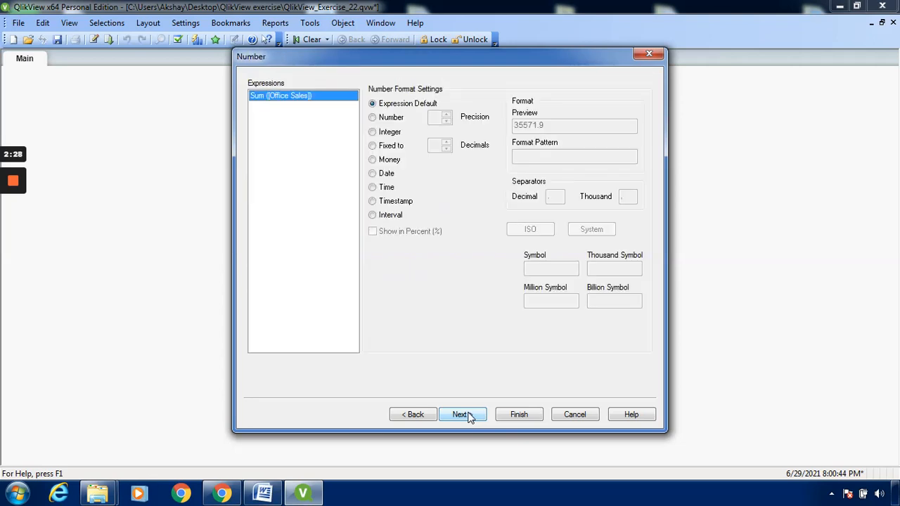
{"action": "left_click", "coordinate": [469, 416]}
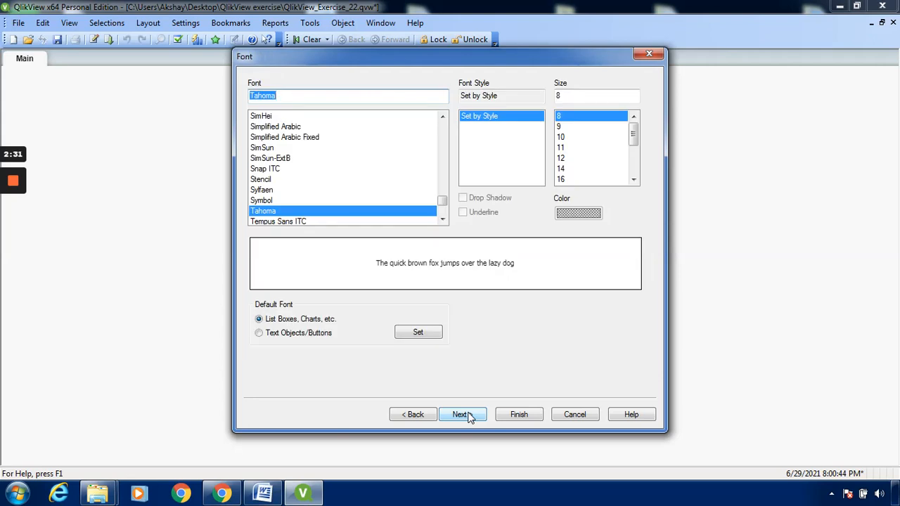
{"action": "left_click", "coordinate": [469, 417]}
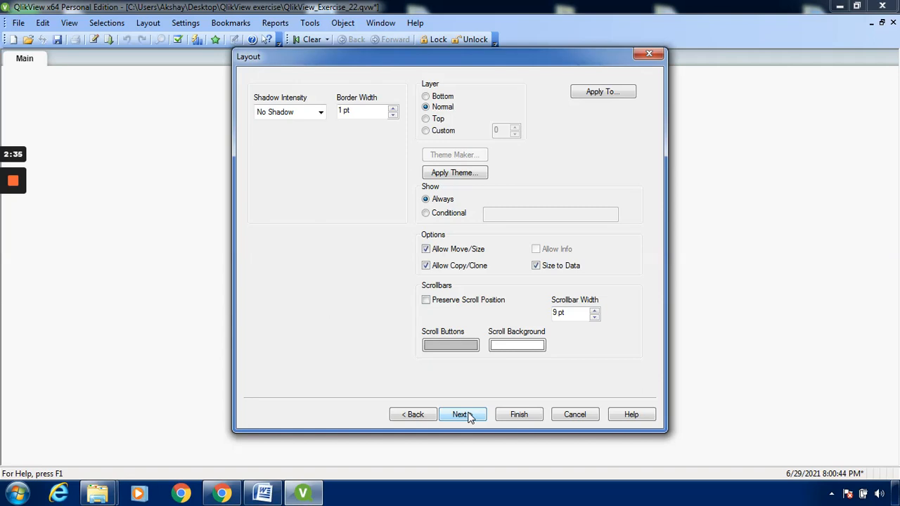
{"action": "left_click", "coordinate": [469, 416]}
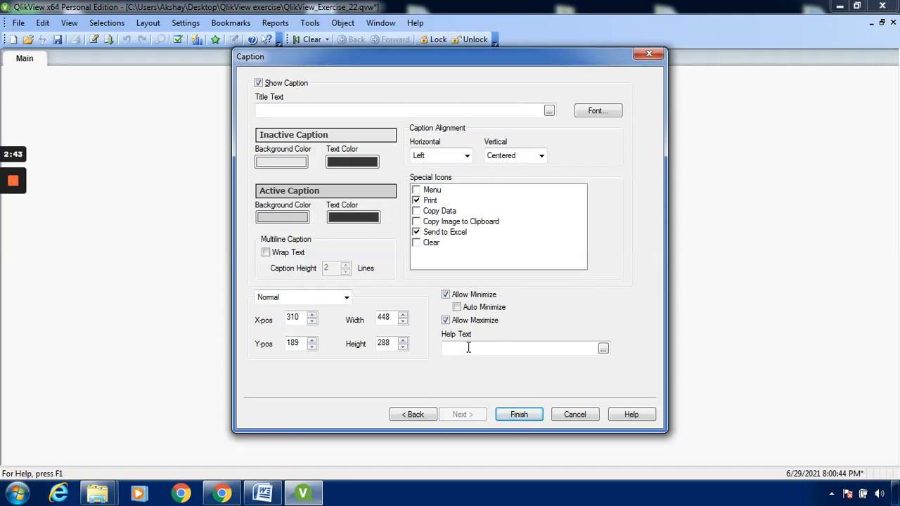
{"action": "left_click", "coordinate": [519, 414]}
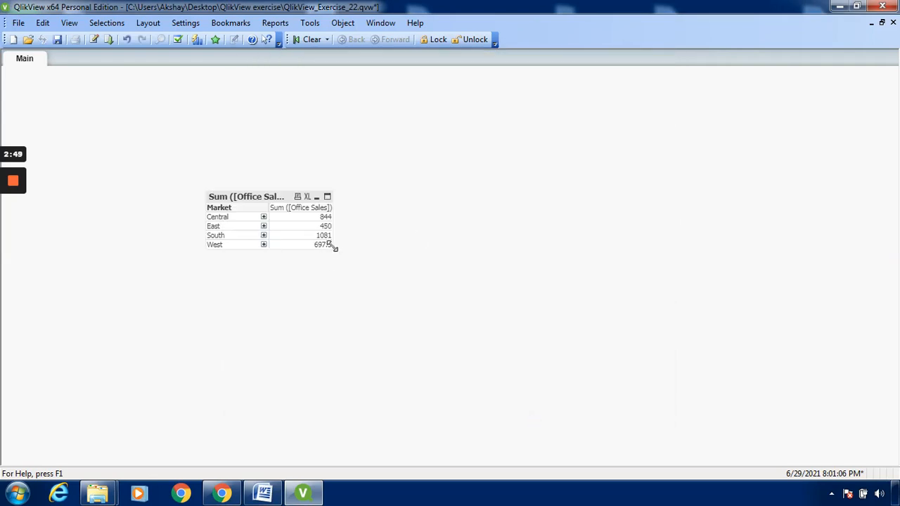
{"action": "left_click_drag", "start_coordinate": [332, 246], "coordinate": [423, 259]}
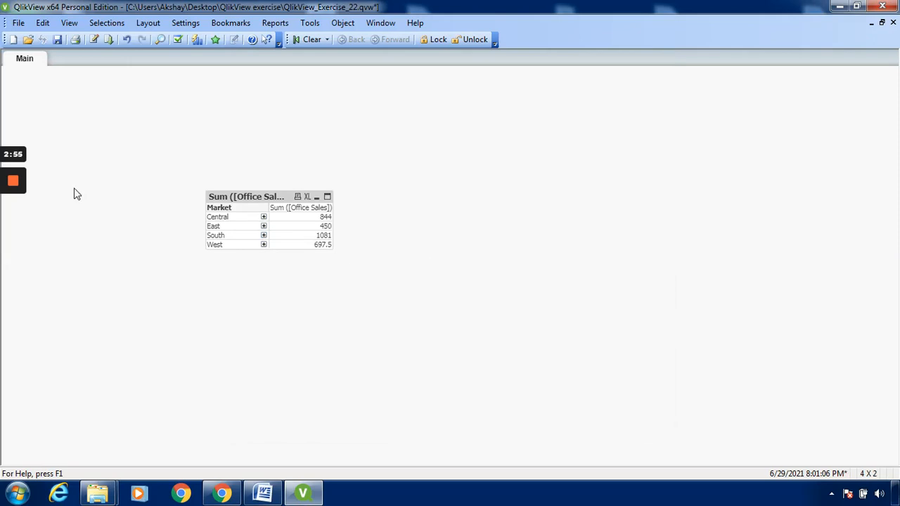
{"action": "mouse_move", "coordinate": [11, 183]}
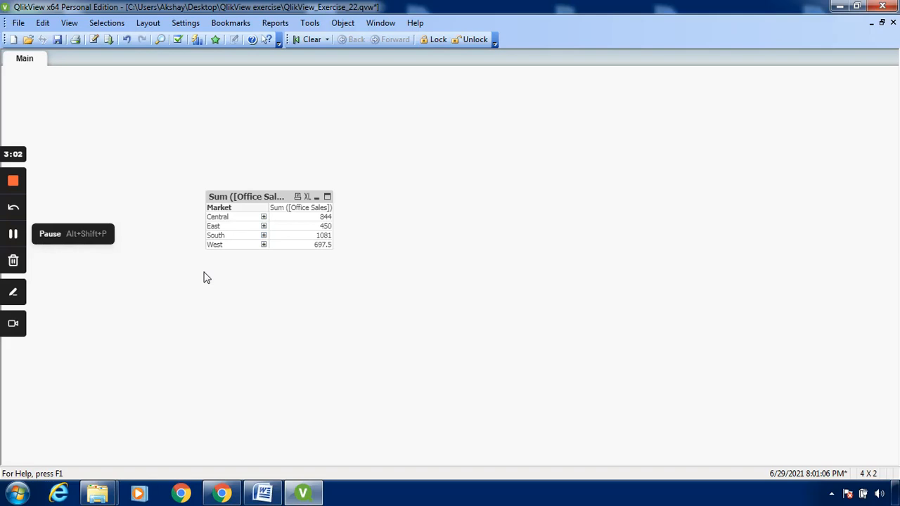
Expand the Central, East, South and West markets in the pivot table to list office sales by state.
{"action": "left_click", "coordinate": [264, 218]}
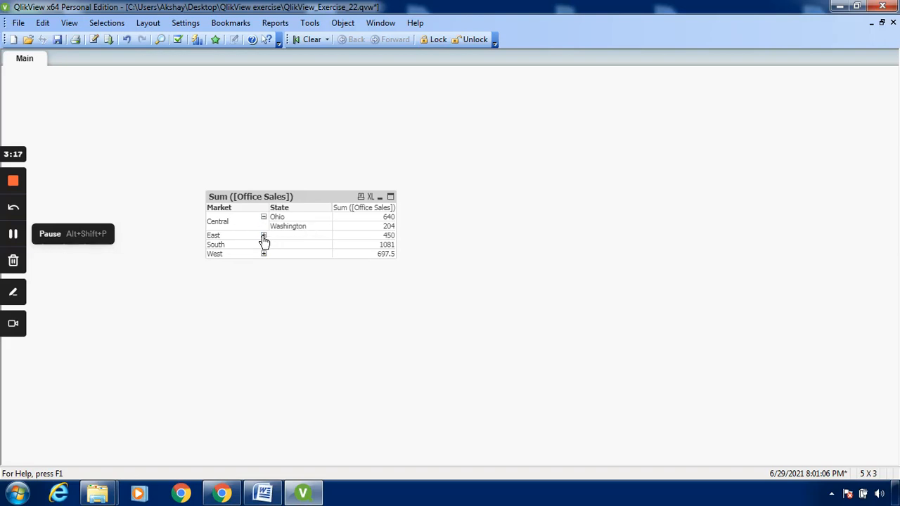
{"action": "left_click", "coordinate": [264, 236]}
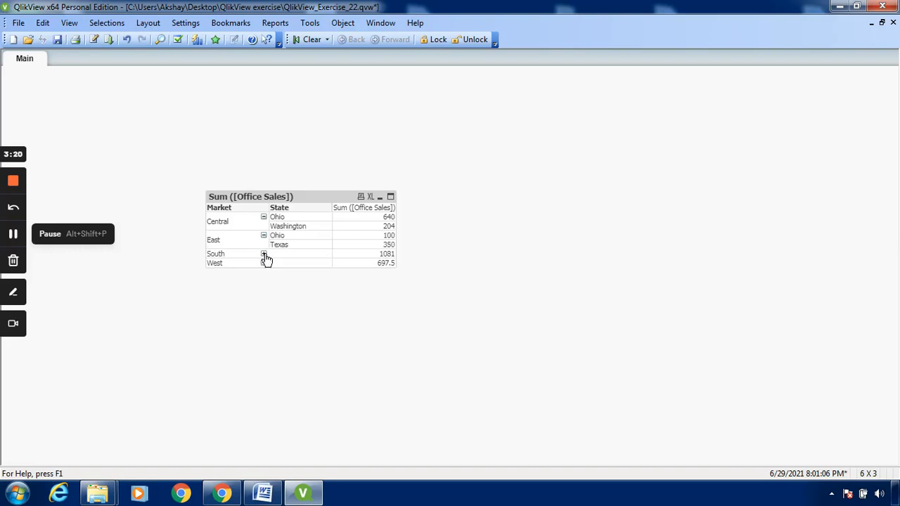
{"action": "left_click", "coordinate": [264, 255]}
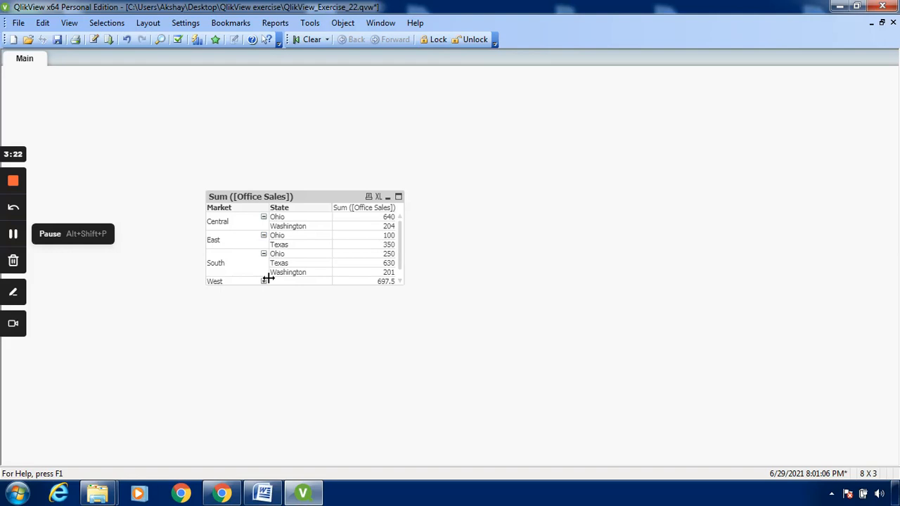
{"action": "left_click", "coordinate": [265, 282]}
{"action": "left_click_drag", "start_coordinate": [399, 246], "coordinate": [406, 277]}
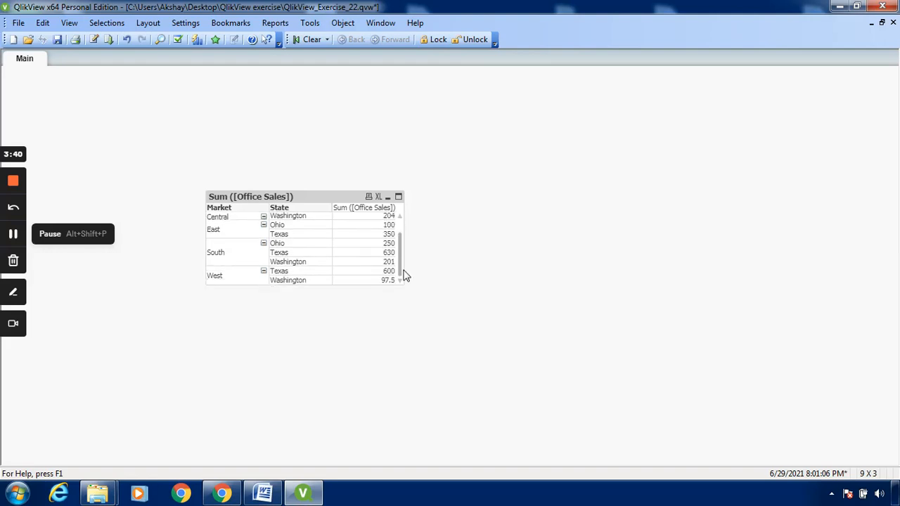